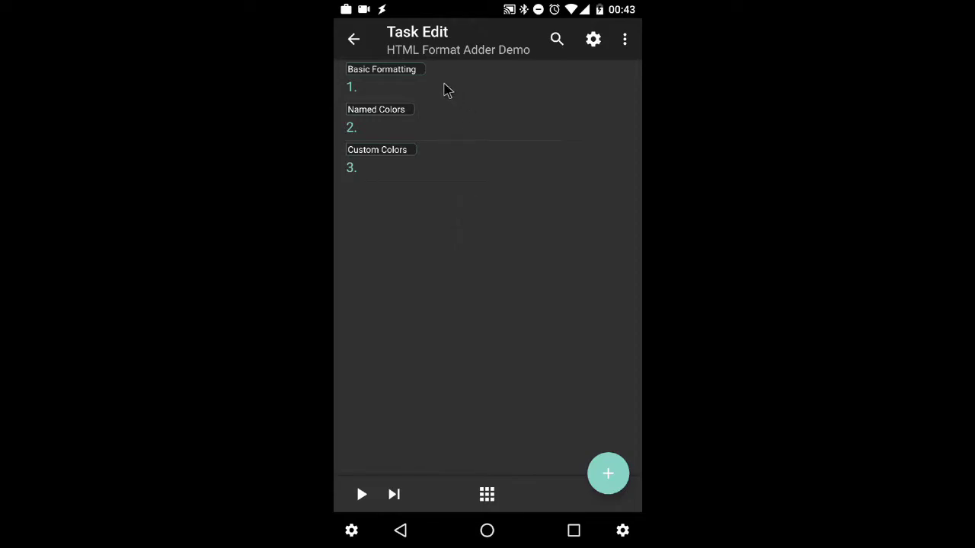
Select 'Formatting' in anchor 1's label and send it through Autoshare to HTML Format Adder
click(446, 90)
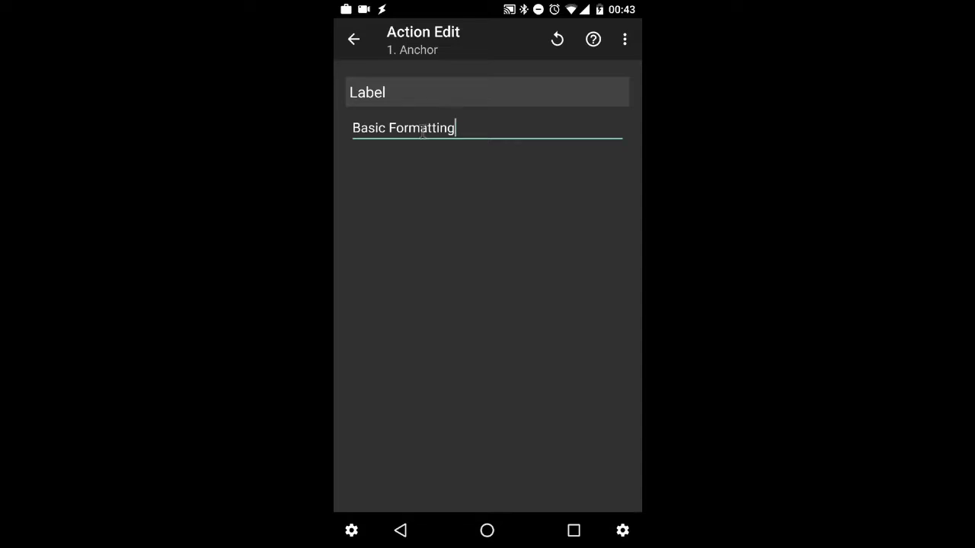
double_click(422, 130)
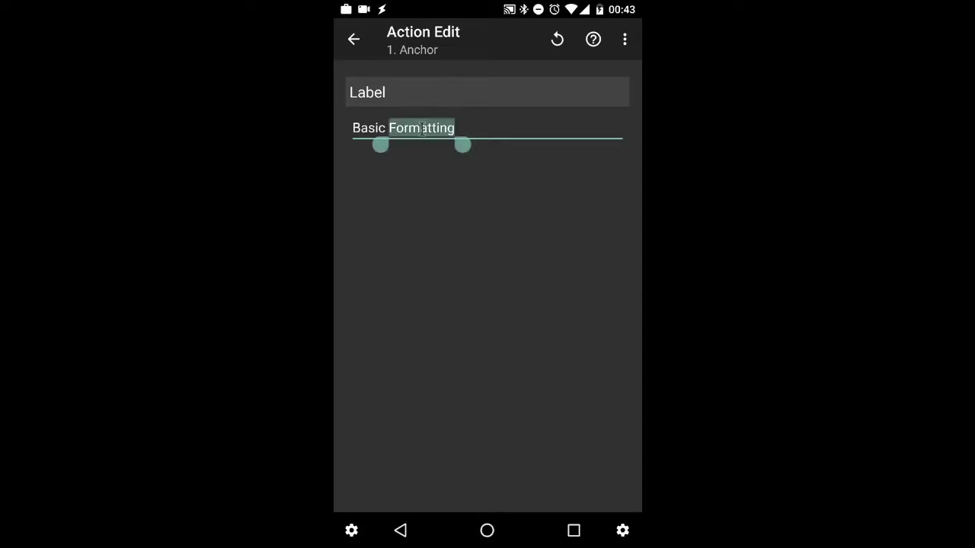
click(521, 94)
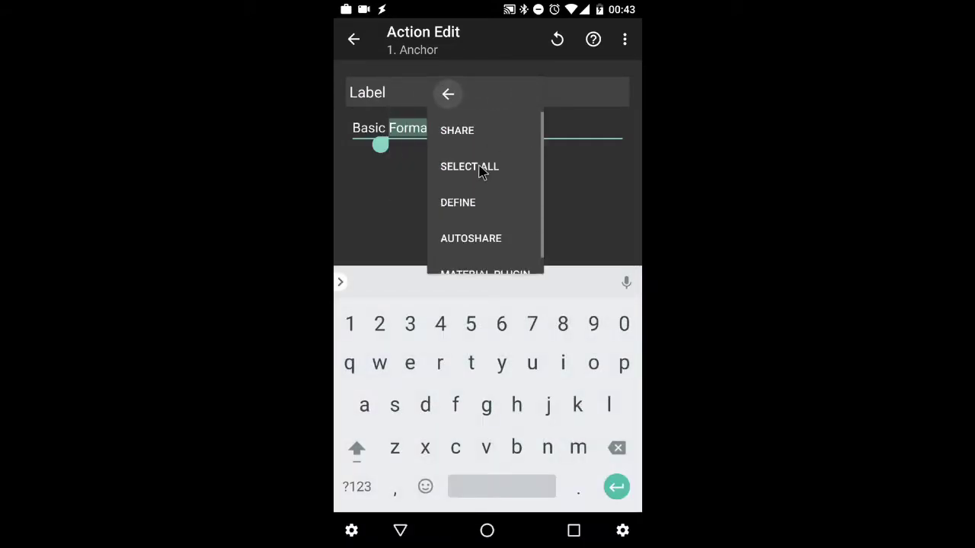
click(477, 241)
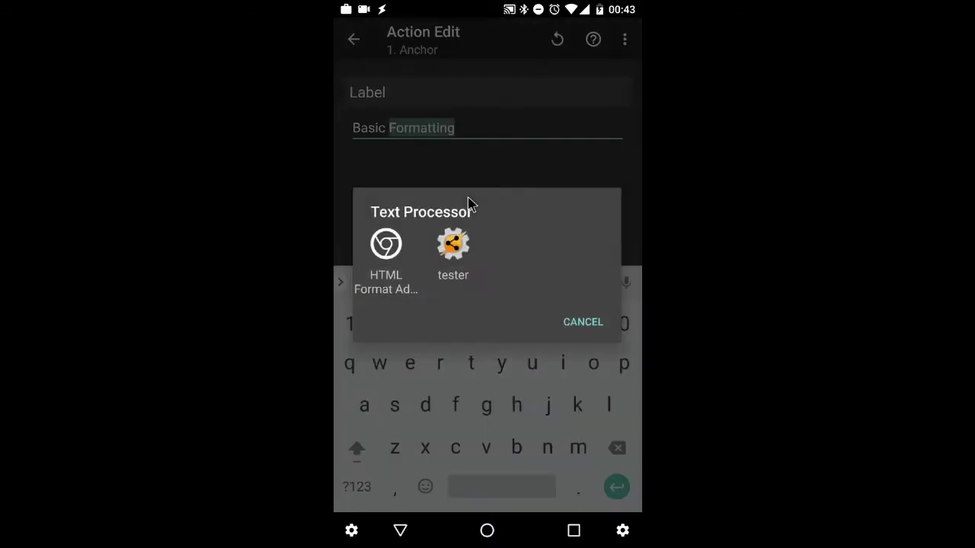
click(386, 244)
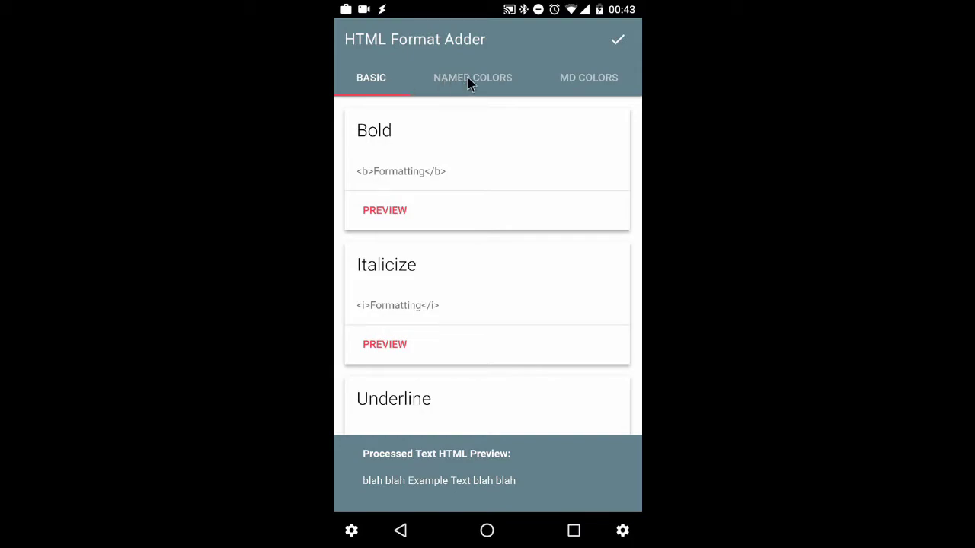
Scroll through the BASIC format cards, from Bold down to Teletype and Blockquote, and back
scroll(480, 191, down, 10)
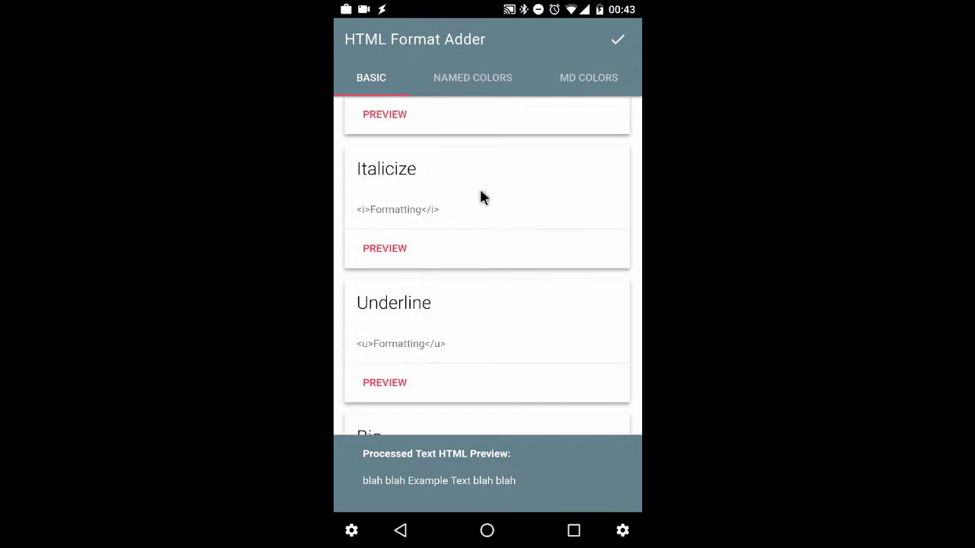
scroll(478, 217, up, 10)
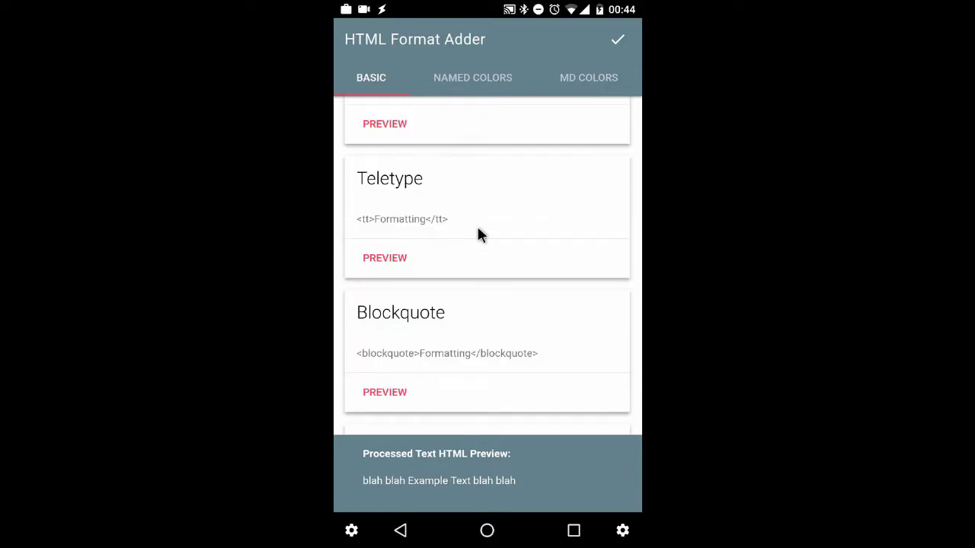
click(468, 81)
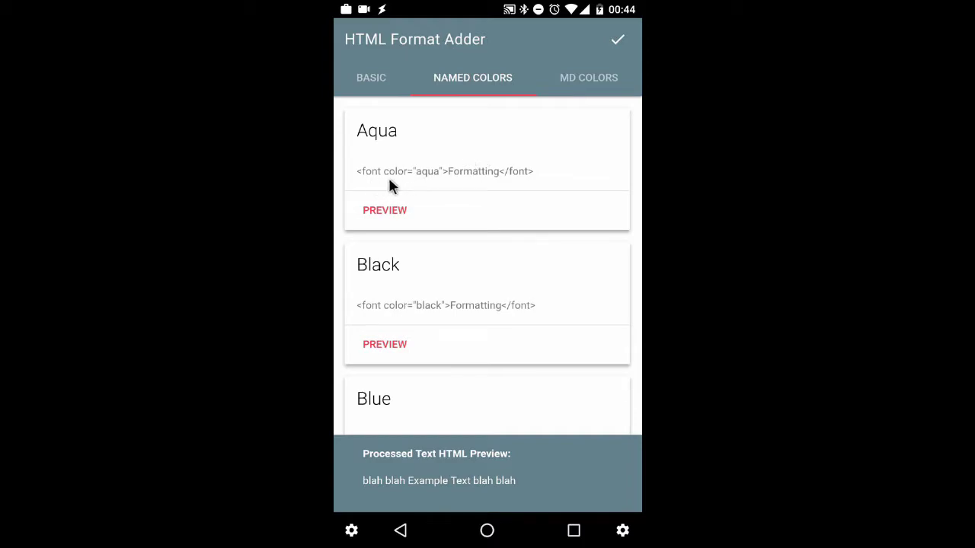
scroll(518, 207, down, 15)
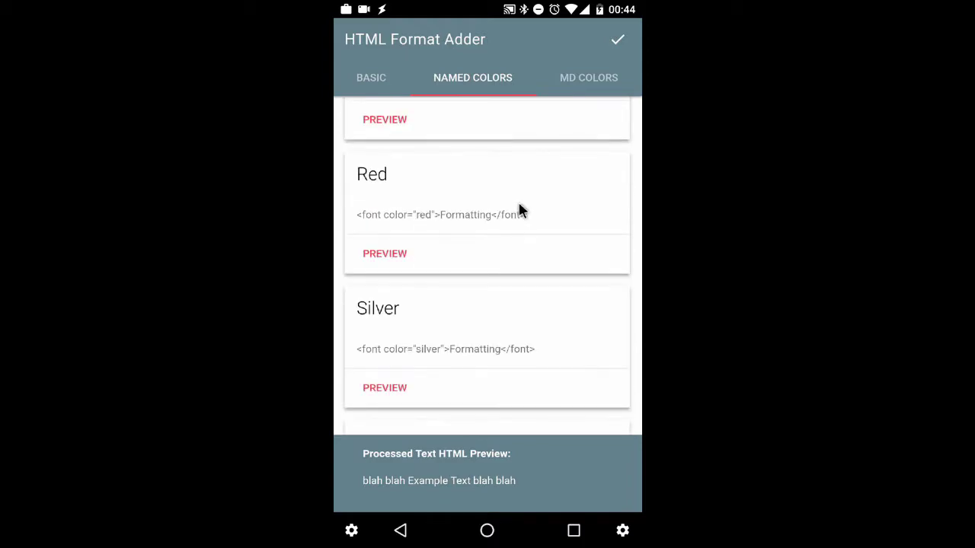
scroll(518, 209, down, 4)
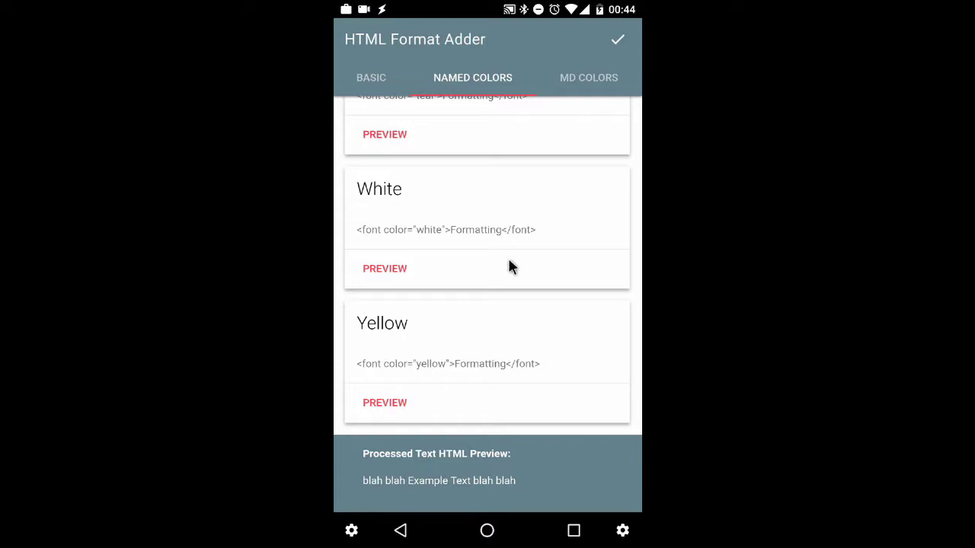
scroll(509, 263, up, 3)
scroll(510, 258, up, 15)
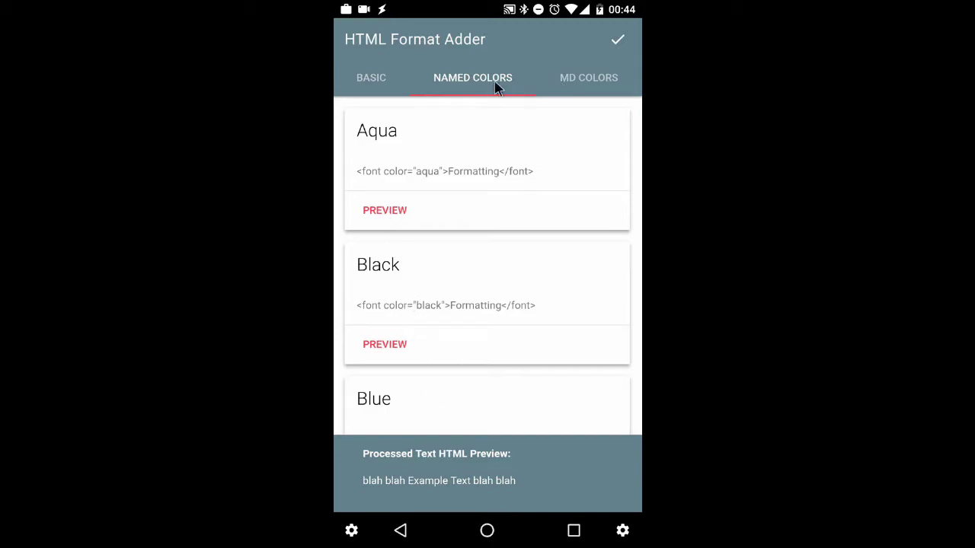
click(366, 90)
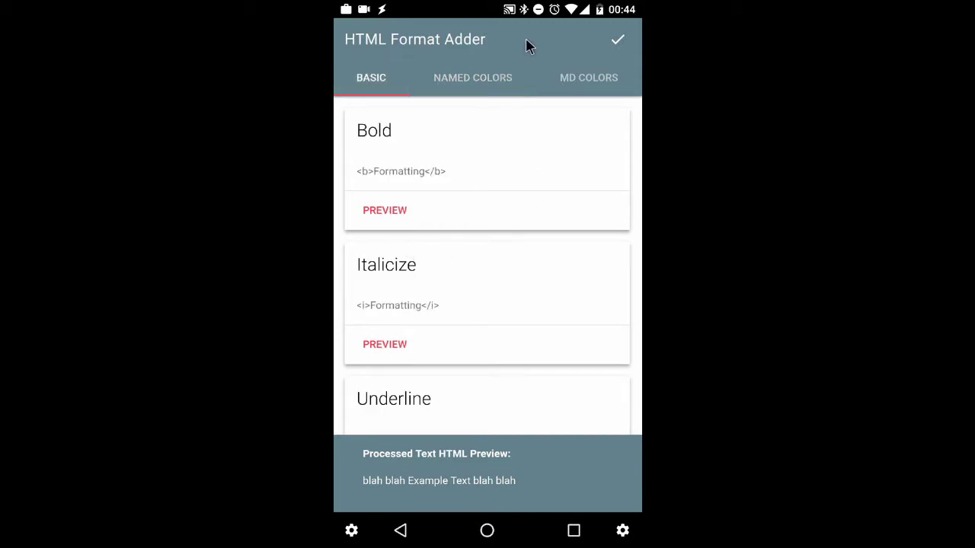
Open the MD COLORS options, try Custom hex colour, then go back to Material Design Color
click(563, 82)
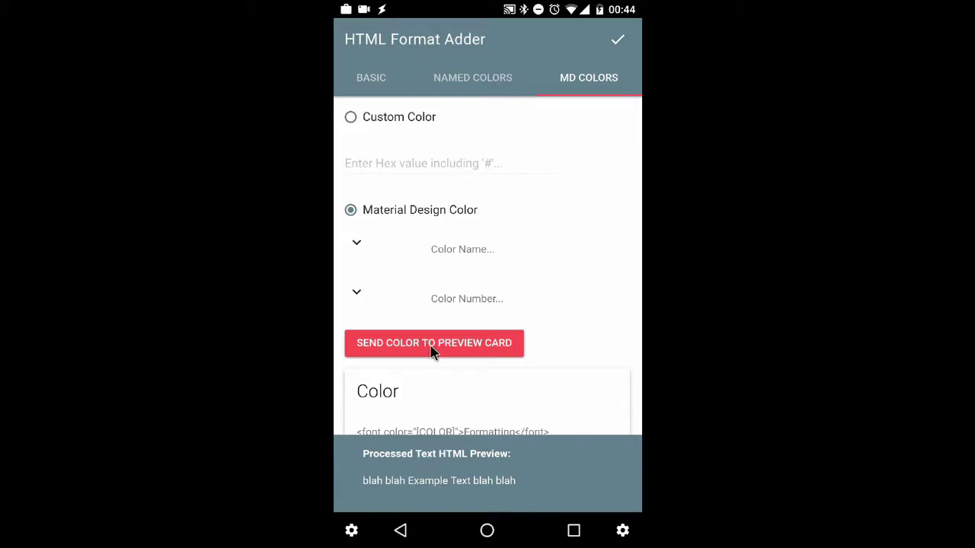
scroll(503, 332, down, 2)
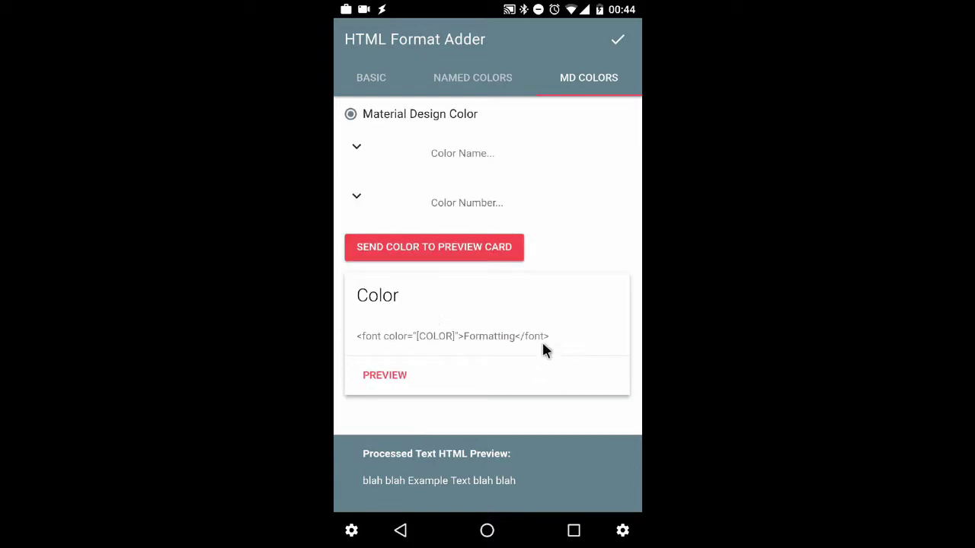
scroll(415, 297, up, 2)
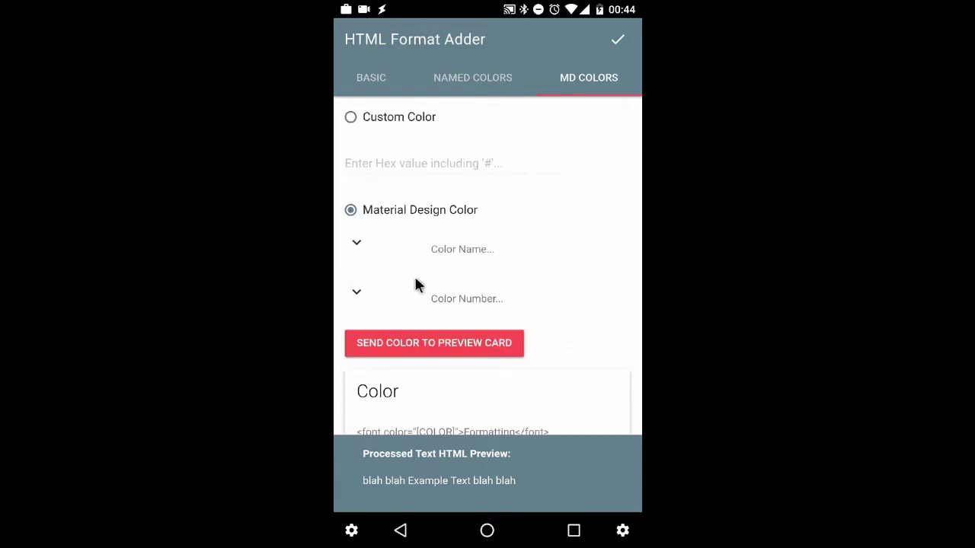
click(387, 122)
click(350, 210)
Pick Deep Purple with shade A100 as the Material Design colour
scroll(394, 200, down, 1)
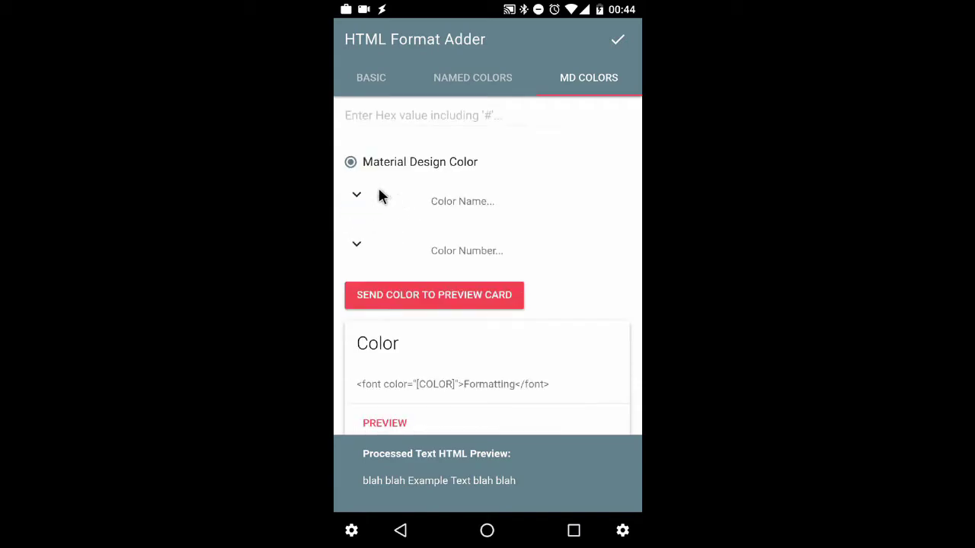
click(358, 199)
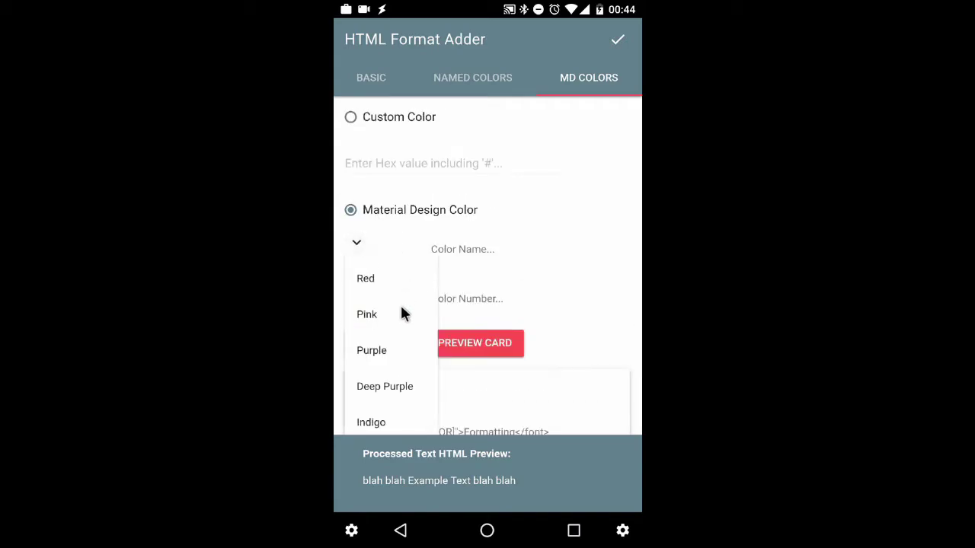
click(383, 387)
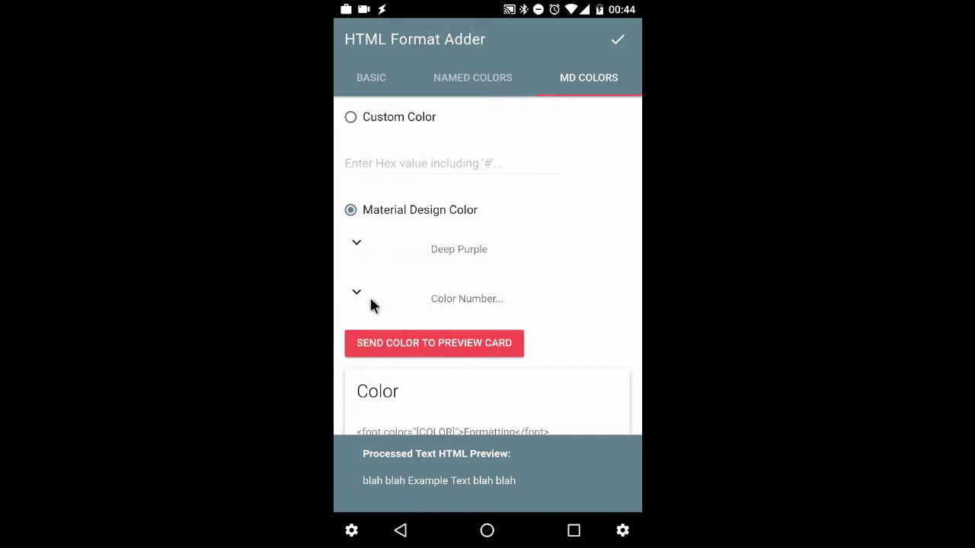
click(358, 294)
scroll(373, 354, down, 5)
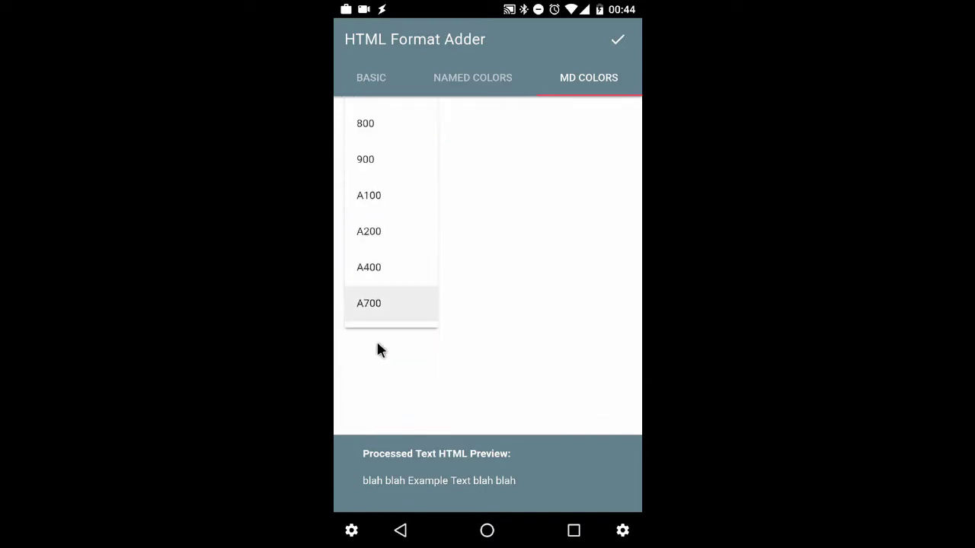
click(376, 192)
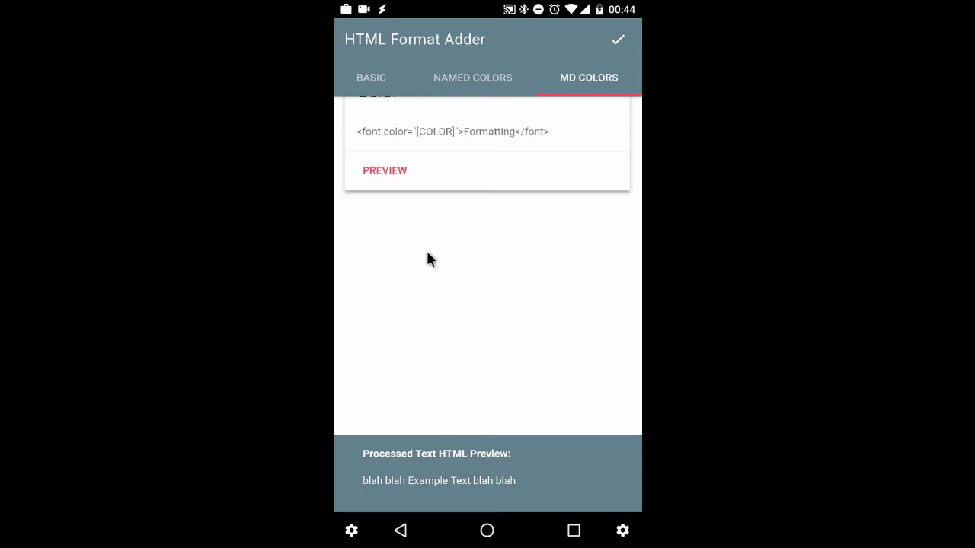
scroll(432, 258, up, 1)
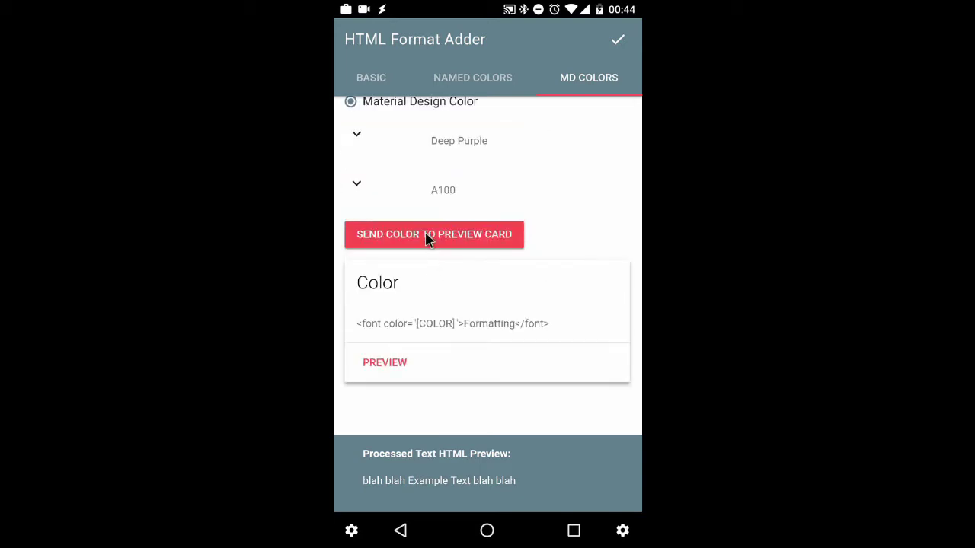
scroll(592, 236, up, 2)
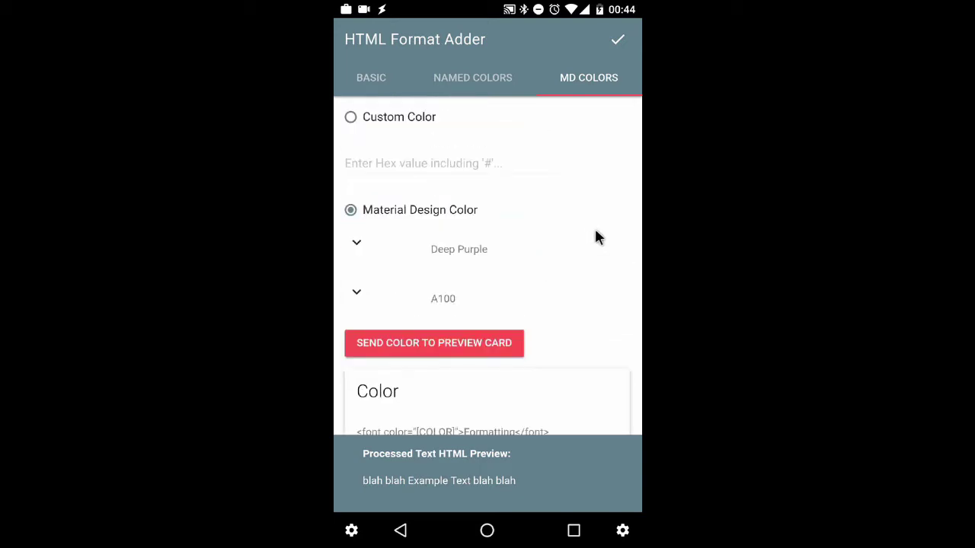
click(371, 79)
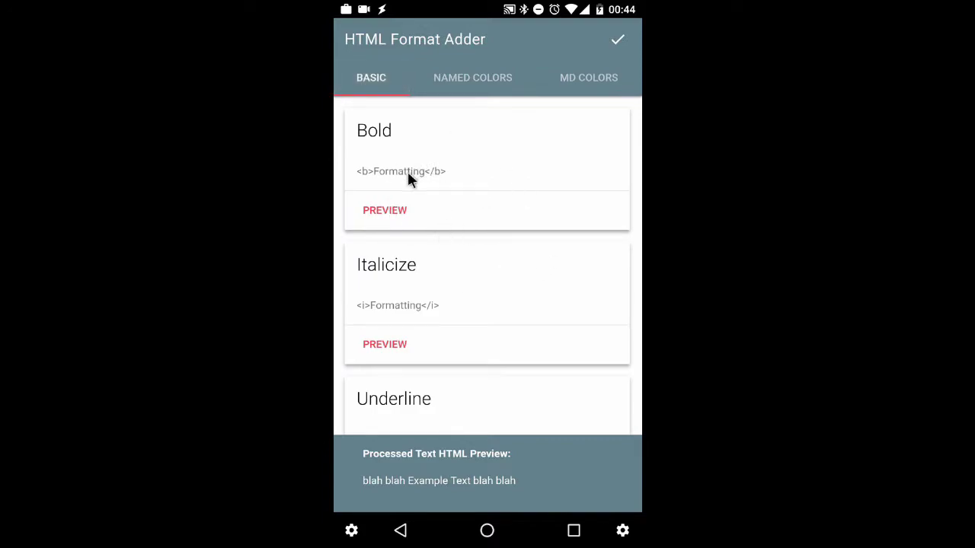
Scroll down to Superscript and preview 'Formatting' as superscript
scroll(549, 236, down, 6)
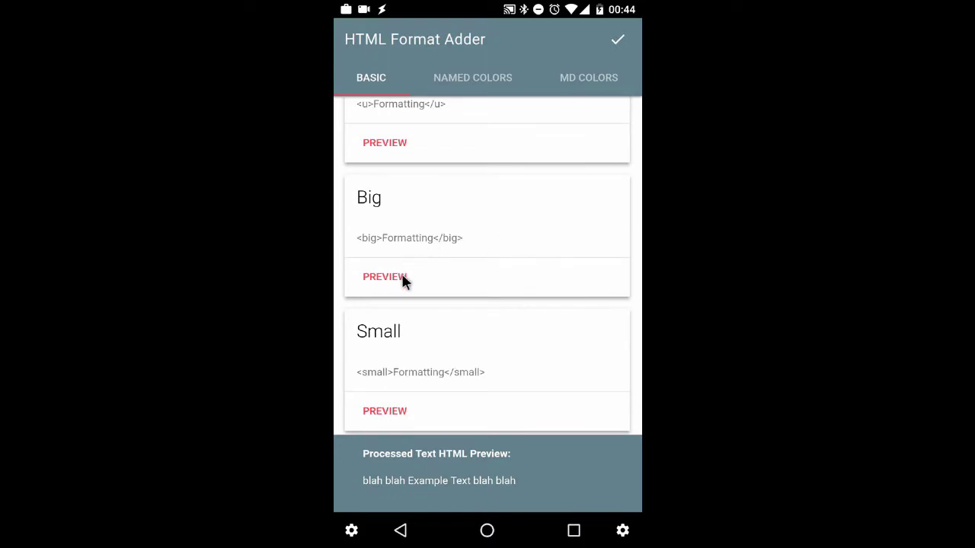
scroll(496, 279, down, 3)
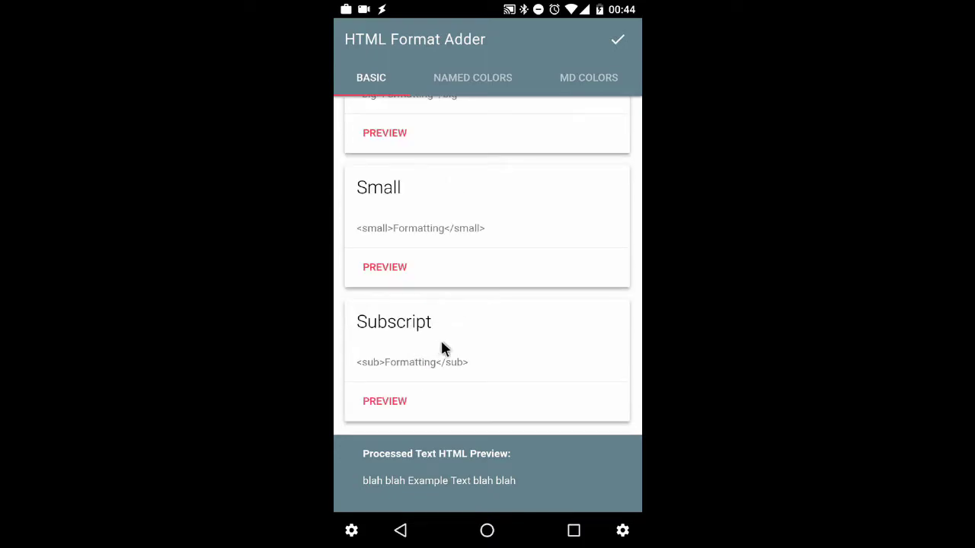
scroll(437, 347, down, 3)
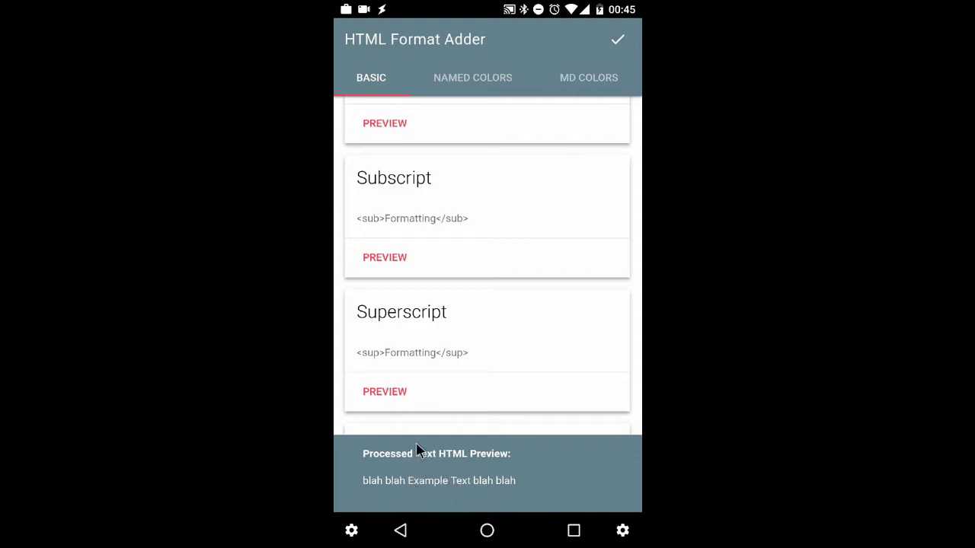
click(387, 390)
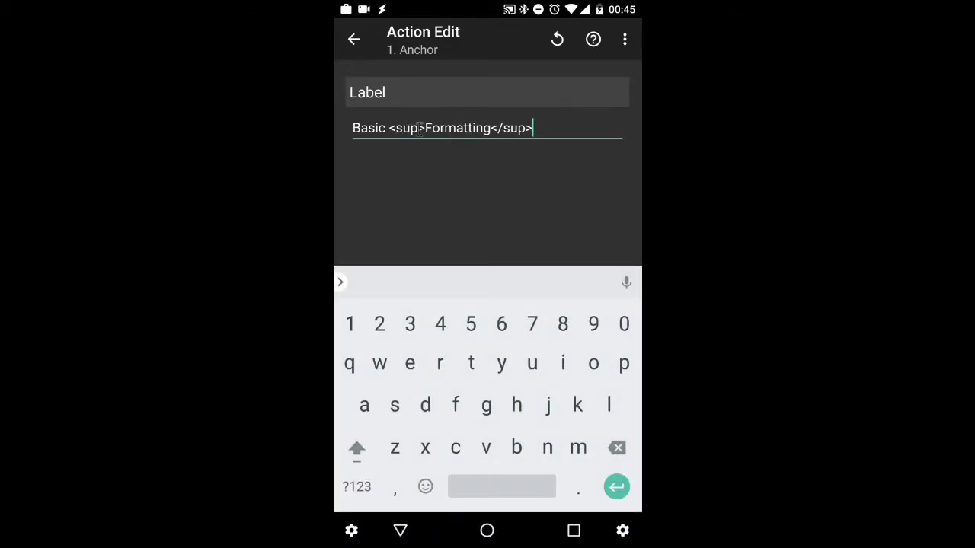
Save the superscript label, reopen anchor 1 and select the word 'Basic'
click(354, 39)
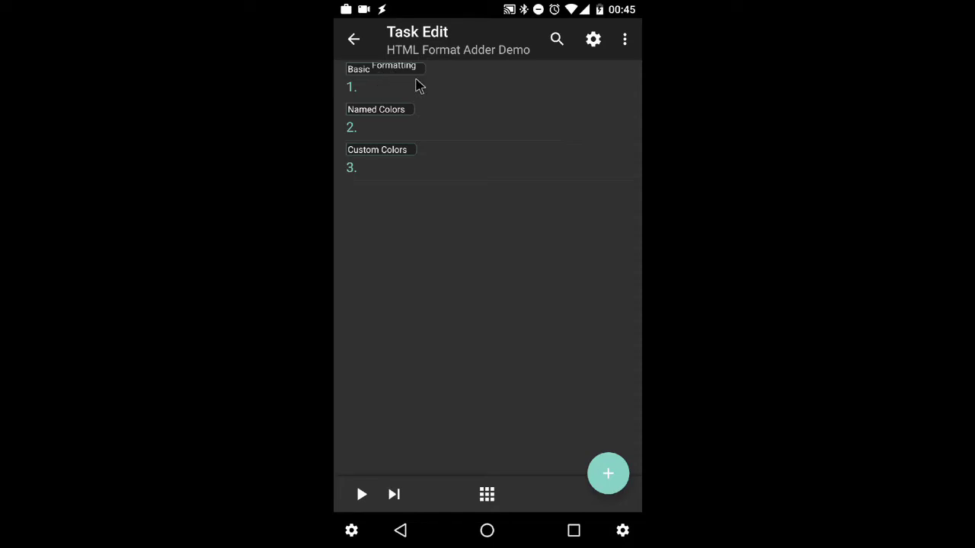
click(387, 86)
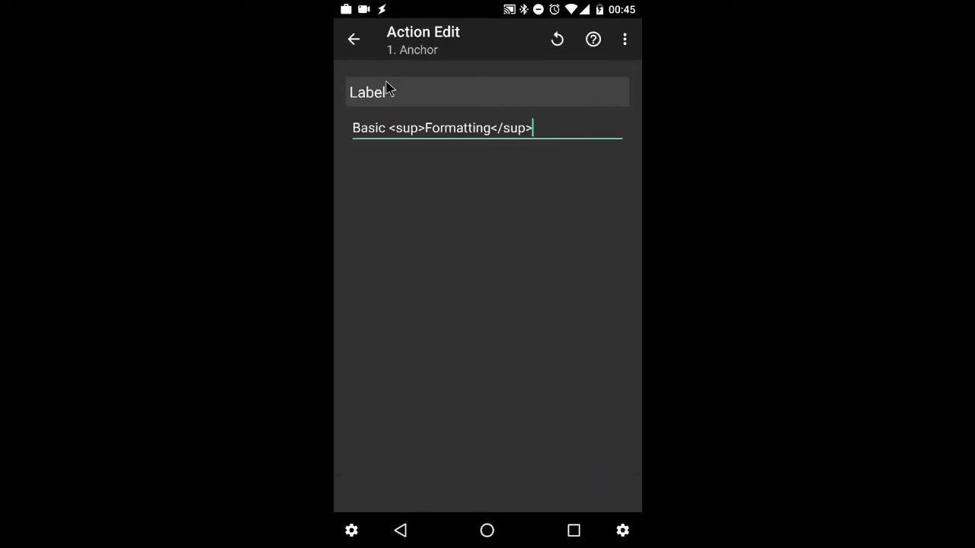
double_click(368, 128)
Send 'Basic' through Autoshare to HTML Format Adder and show its named font colours
click(537, 94)
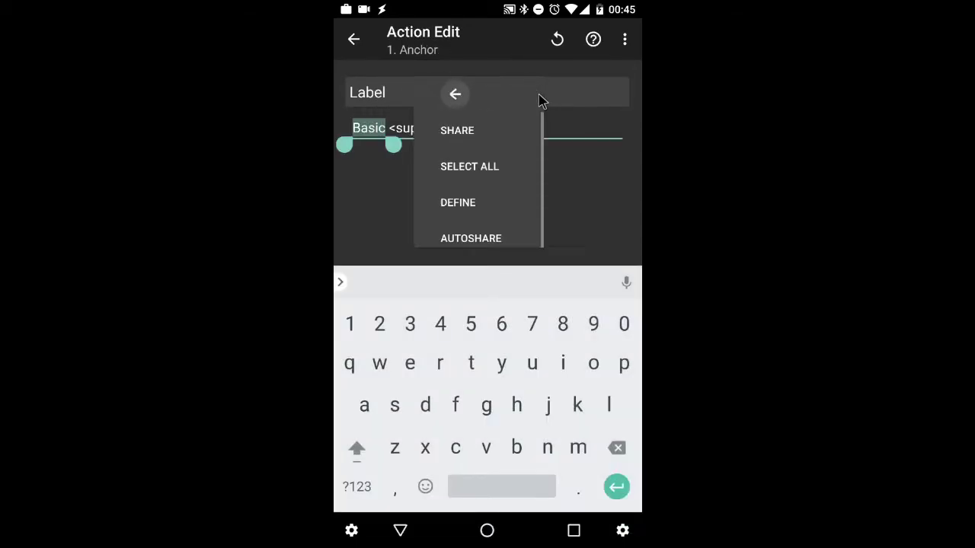
click(478, 241)
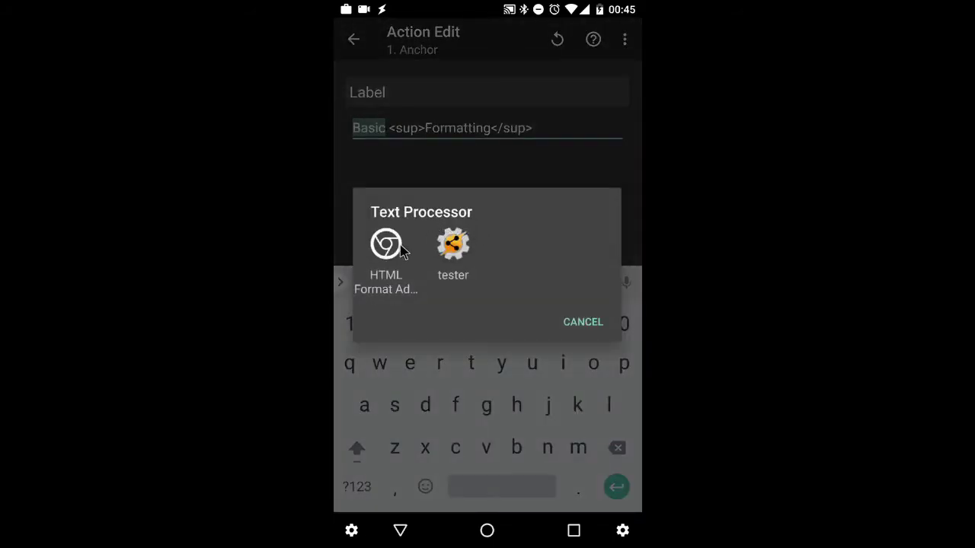
click(395, 251)
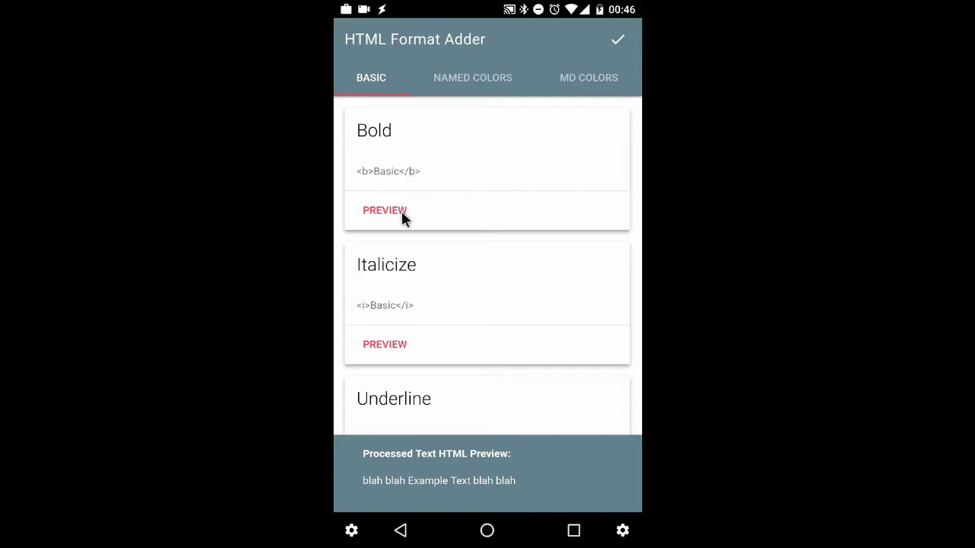
scroll(406, 311, down, 3)
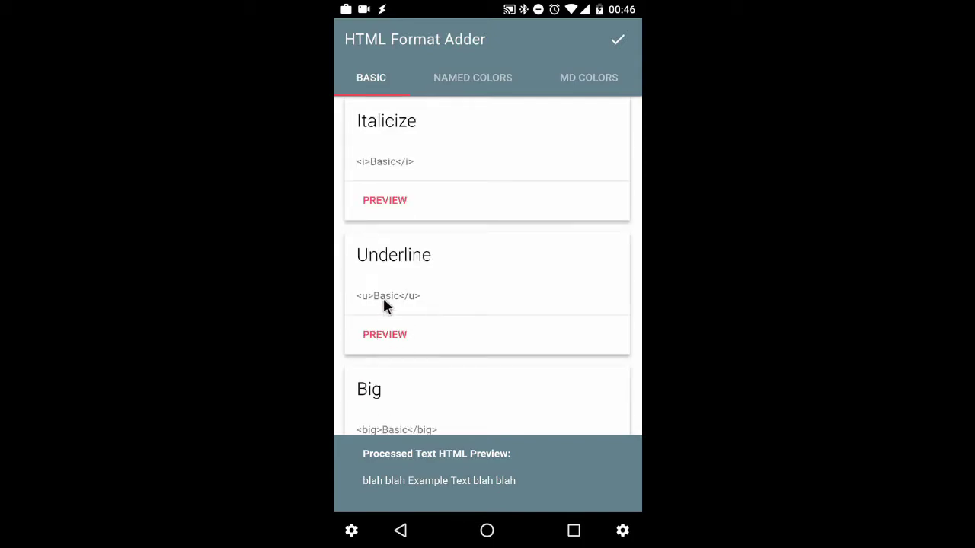
click(464, 79)
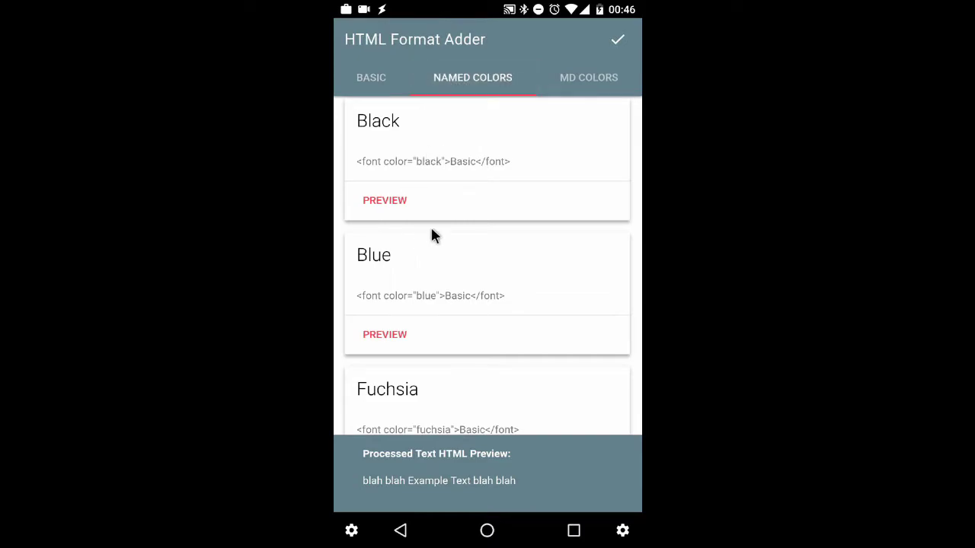
Scroll to Red, preview 'Basic' in red and accept the red font colour
scroll(432, 231, down, 6)
scroll(440, 246, down, 2)
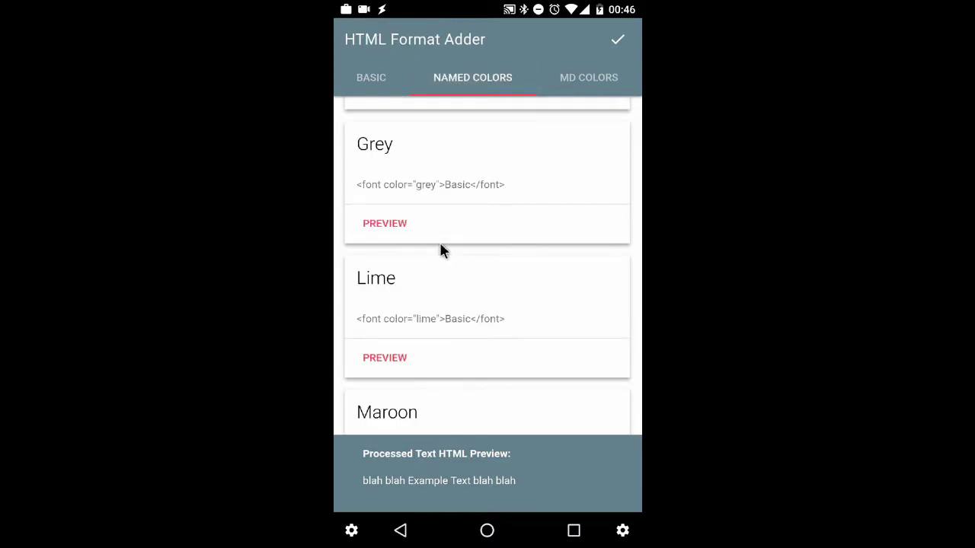
scroll(441, 251, down, 4)
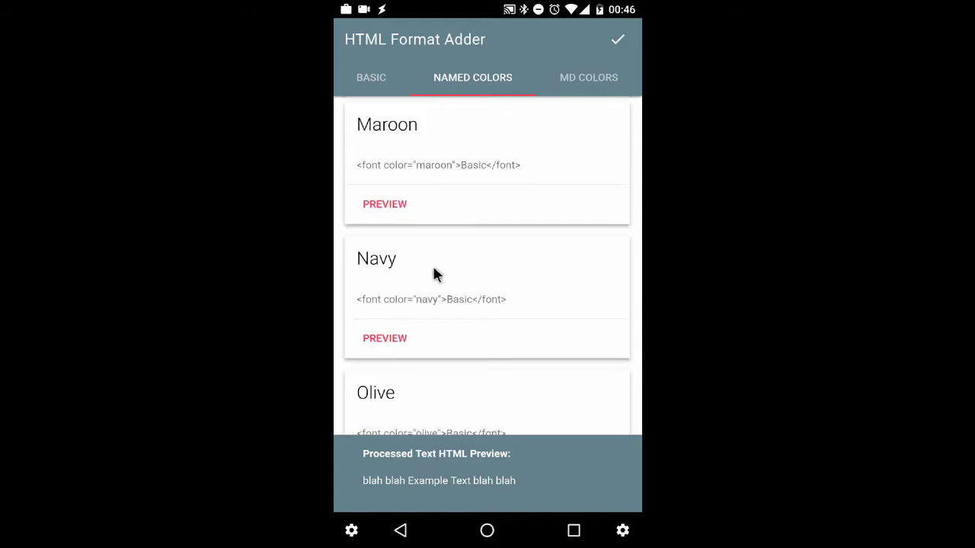
scroll(433, 270, down, 5)
scroll(411, 308, down, 1)
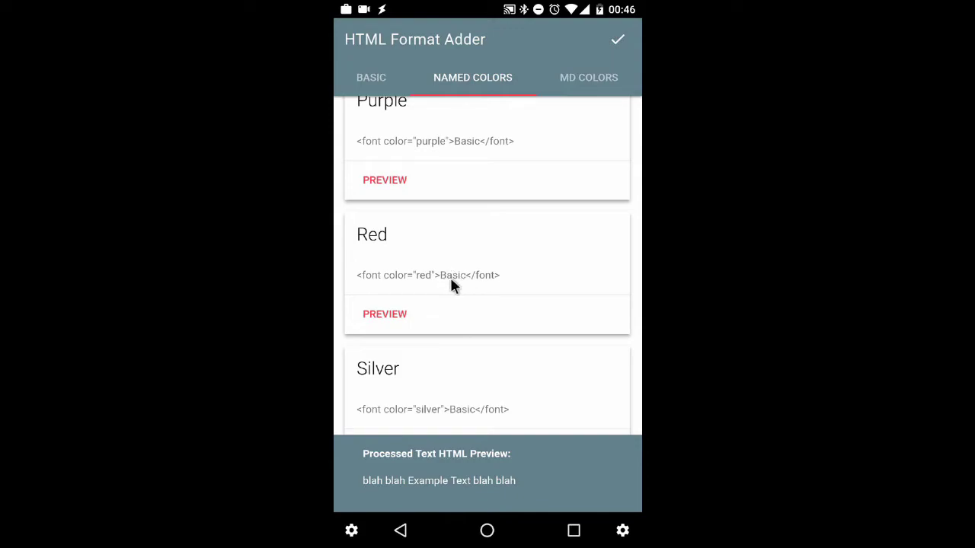
click(394, 313)
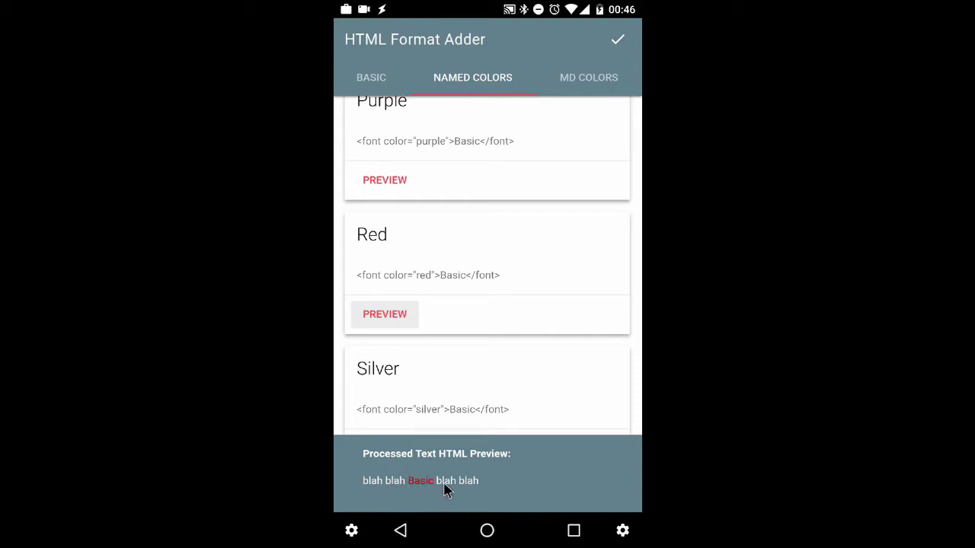
click(618, 40)
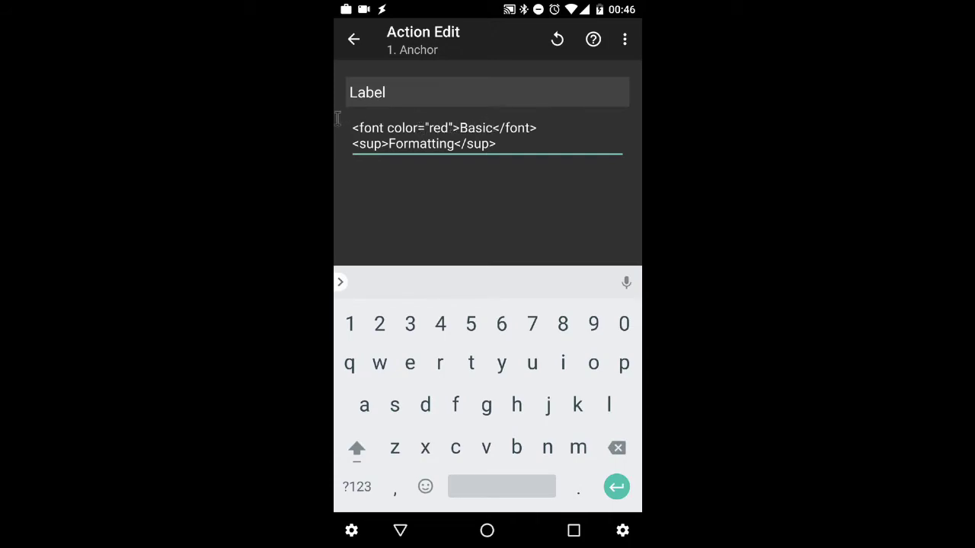
Save the red Basic label, then send anchor 3's 'Custom Colors' label to HTML Format Adder
click(355, 46)
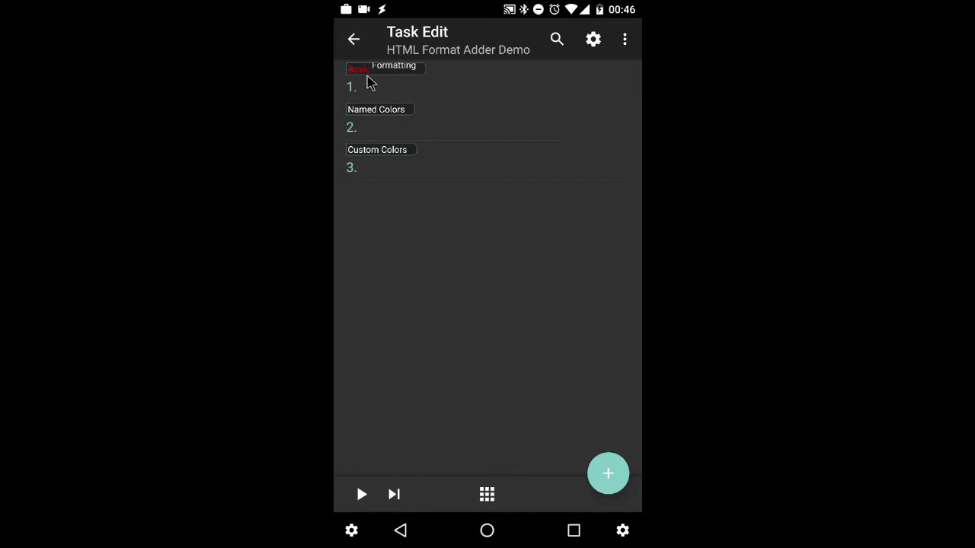
click(432, 160)
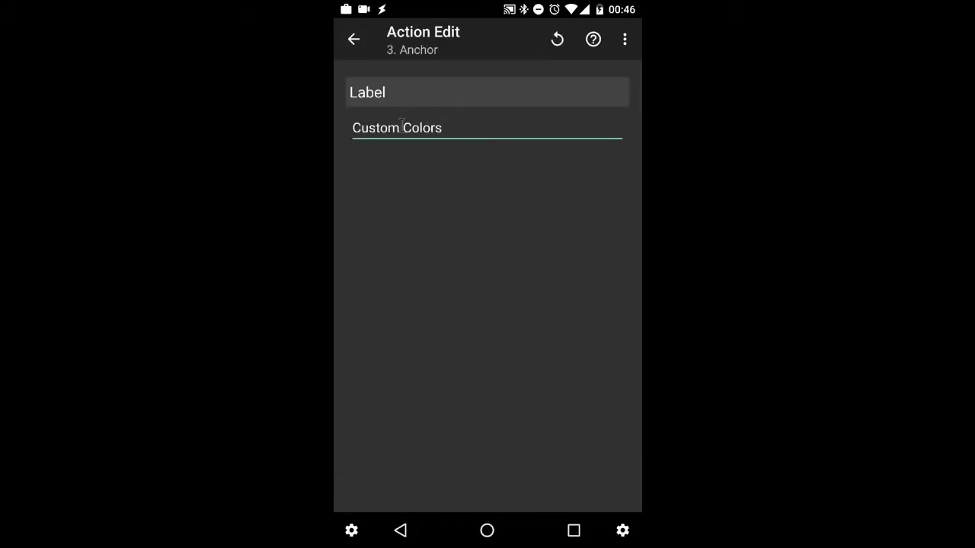
click(395, 126)
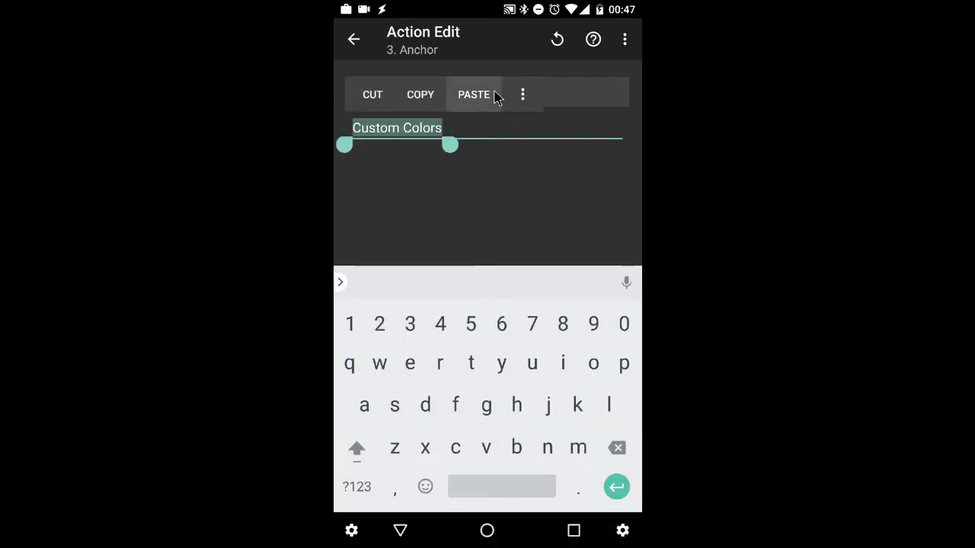
click(523, 95)
click(491, 208)
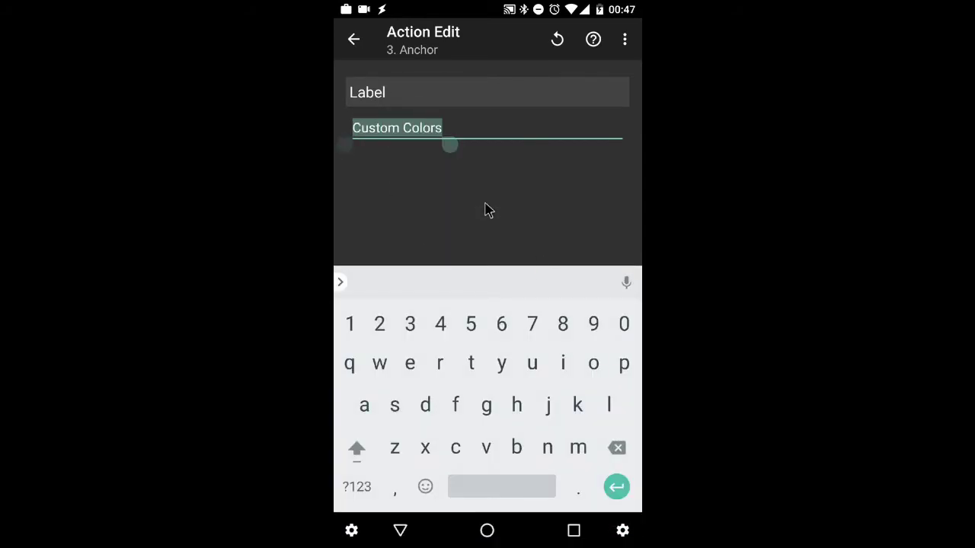
click(395, 239)
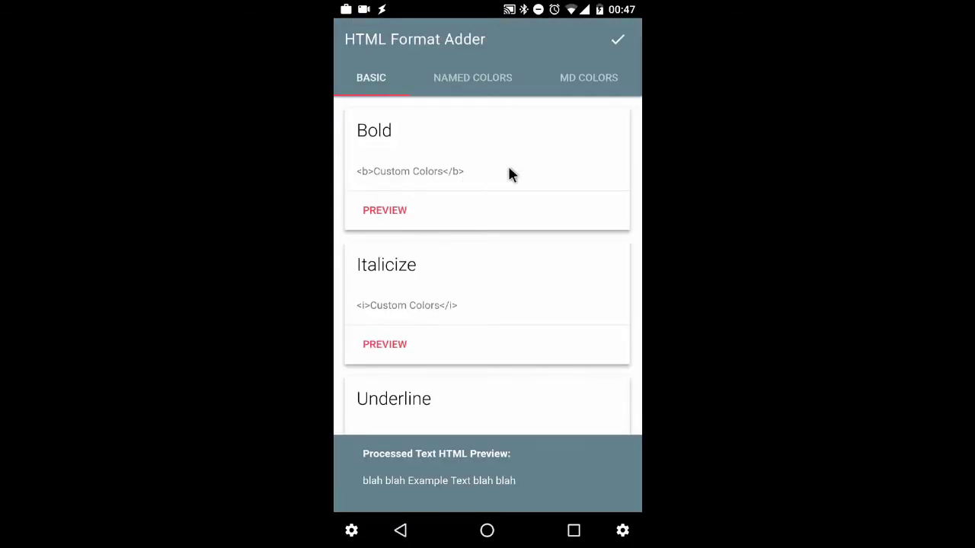
In MD COLORS, choose Deep Orange as Color Name and 500 as Color Number
click(575, 90)
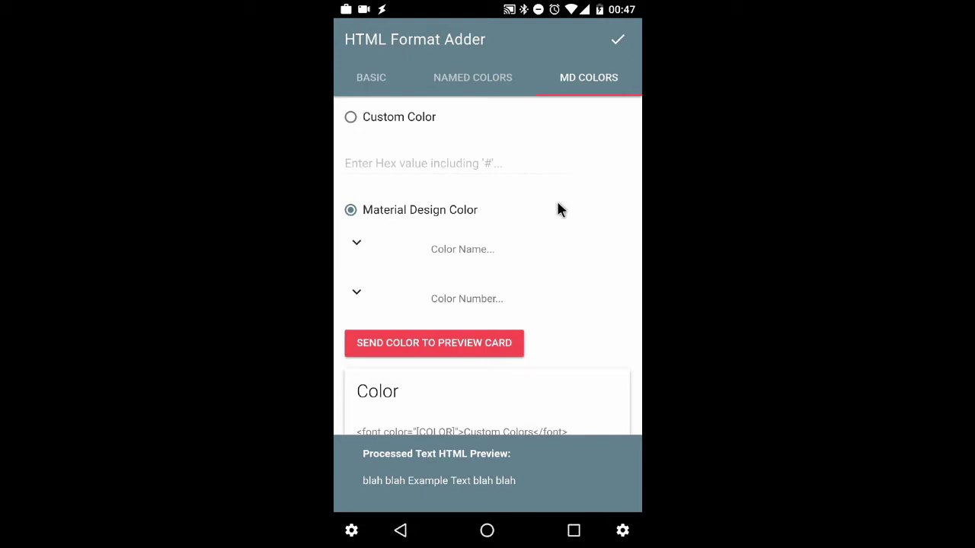
scroll(558, 210, down, 1)
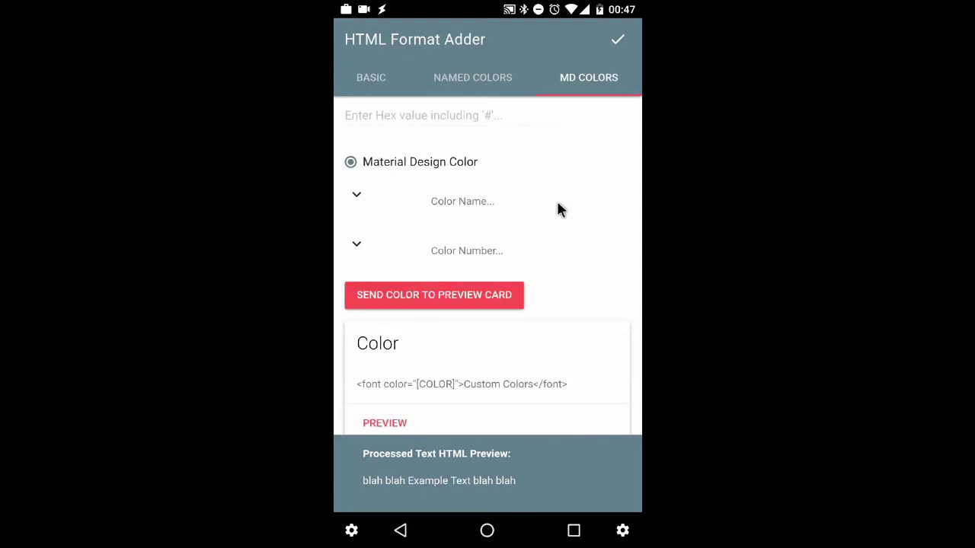
click(356, 198)
scroll(396, 255, down, 4)
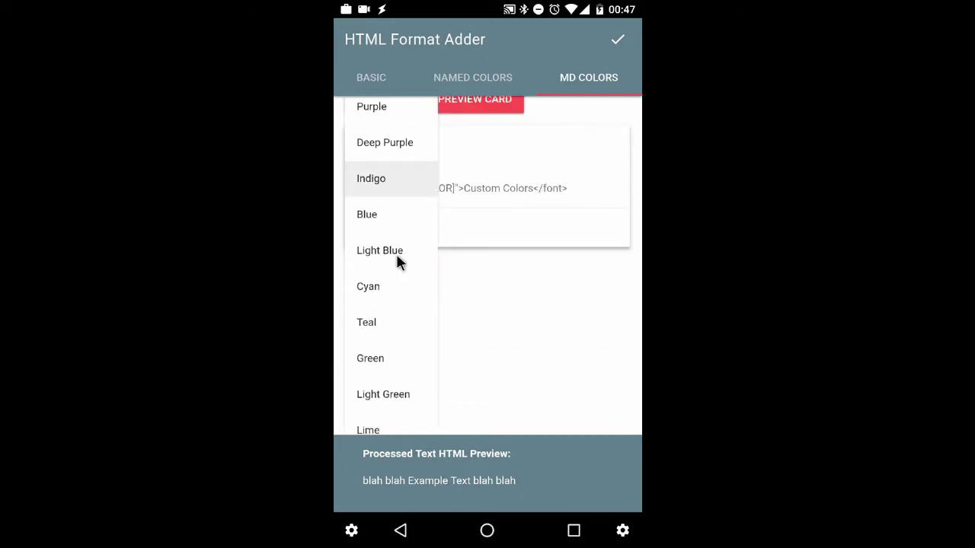
scroll(398, 274, down, 4)
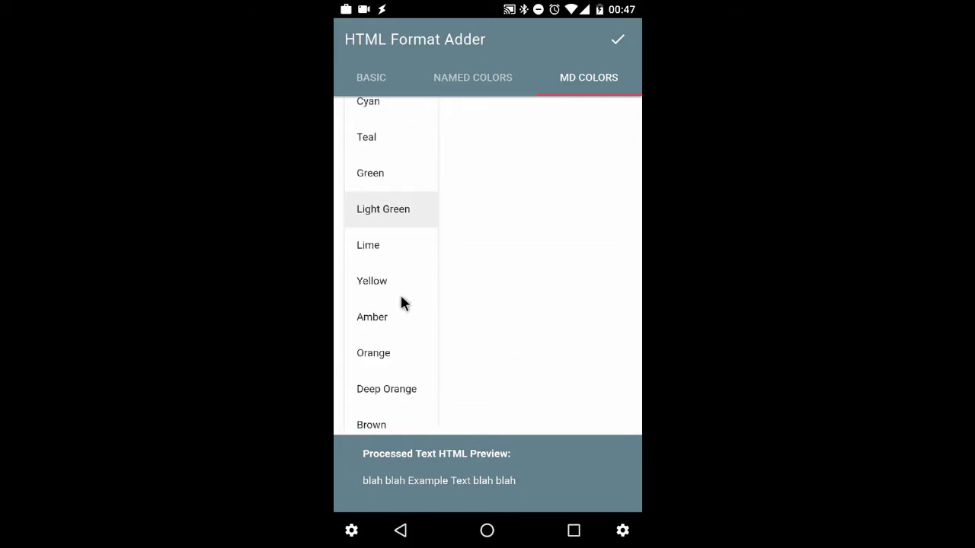
click(381, 387)
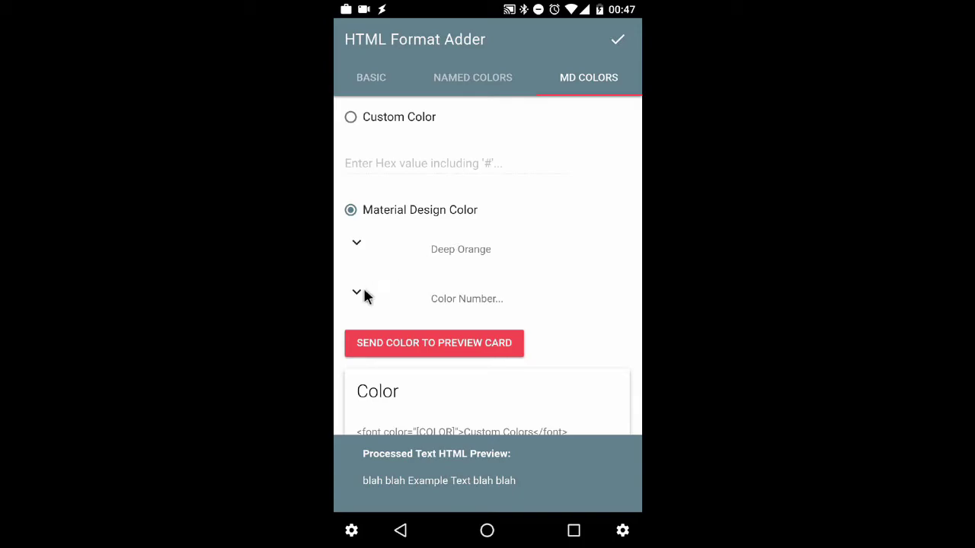
click(357, 293)
scroll(399, 301, down, 3)
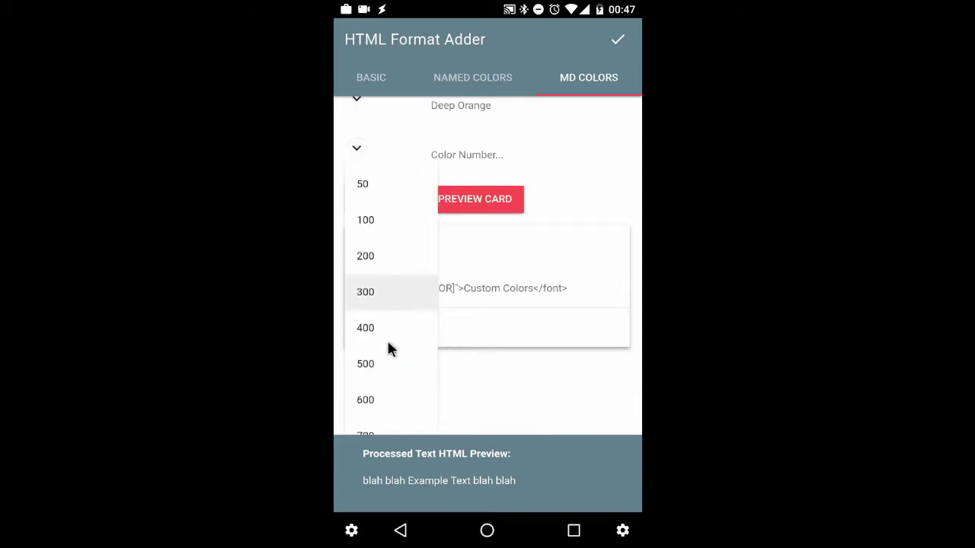
click(387, 363)
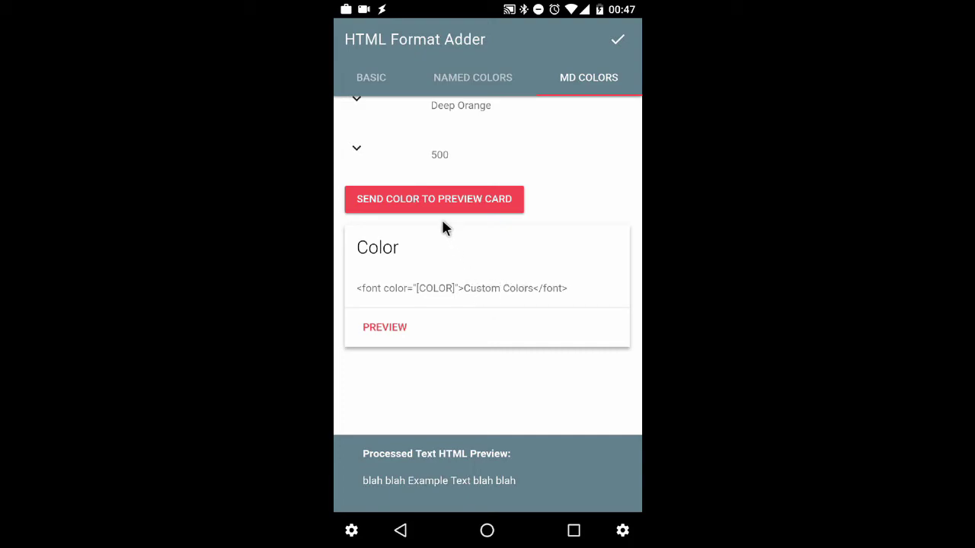
Send #FF5722 to the preview card, preview Custom Colors in deep orange and accept it
click(426, 204)
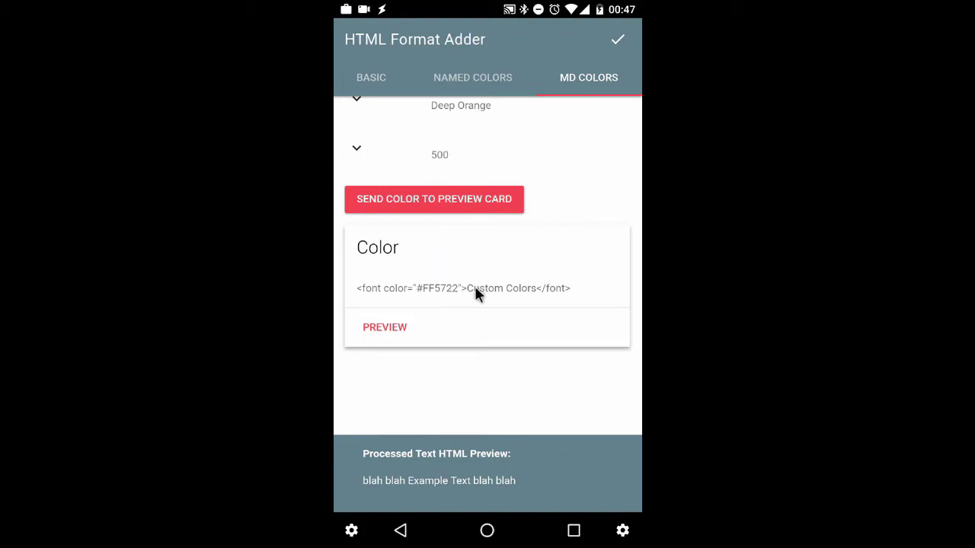
click(389, 328)
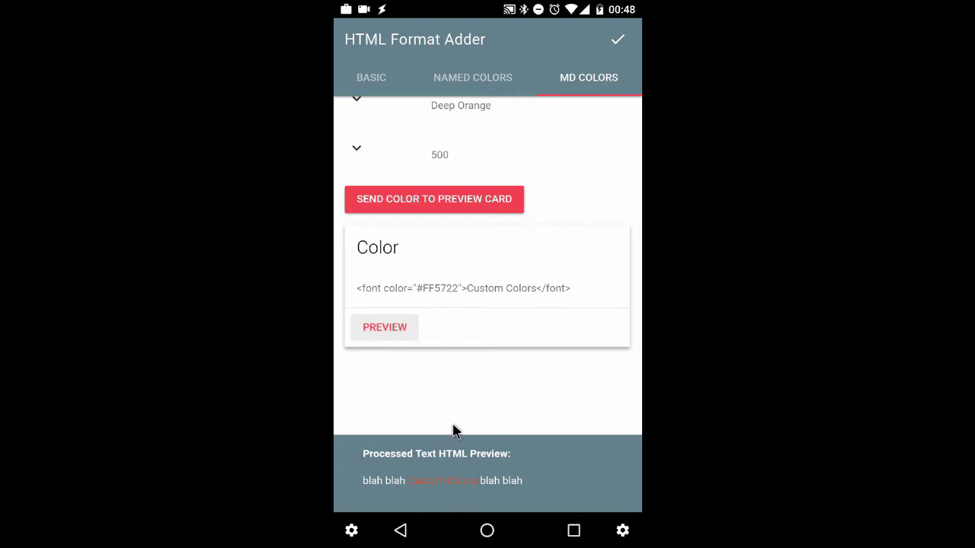
click(617, 42)
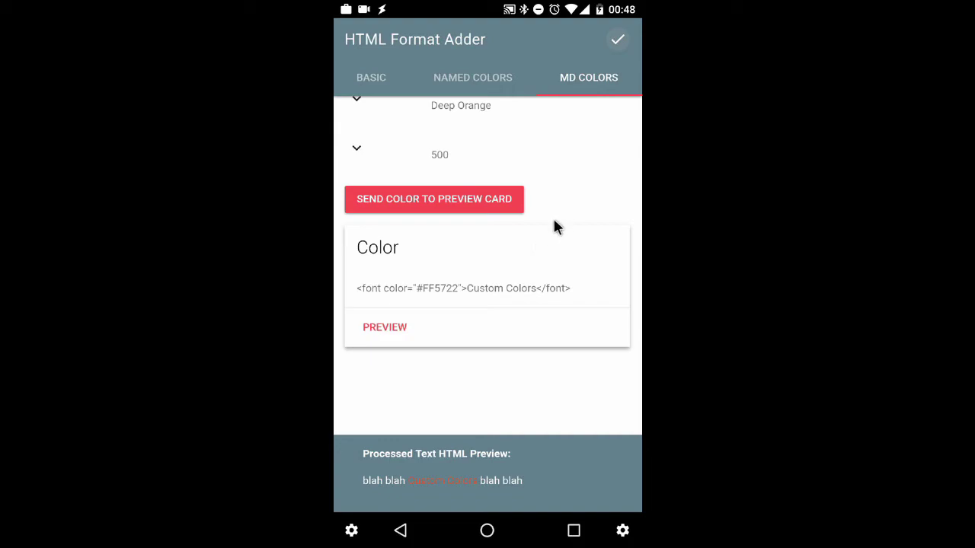
click(620, 42)
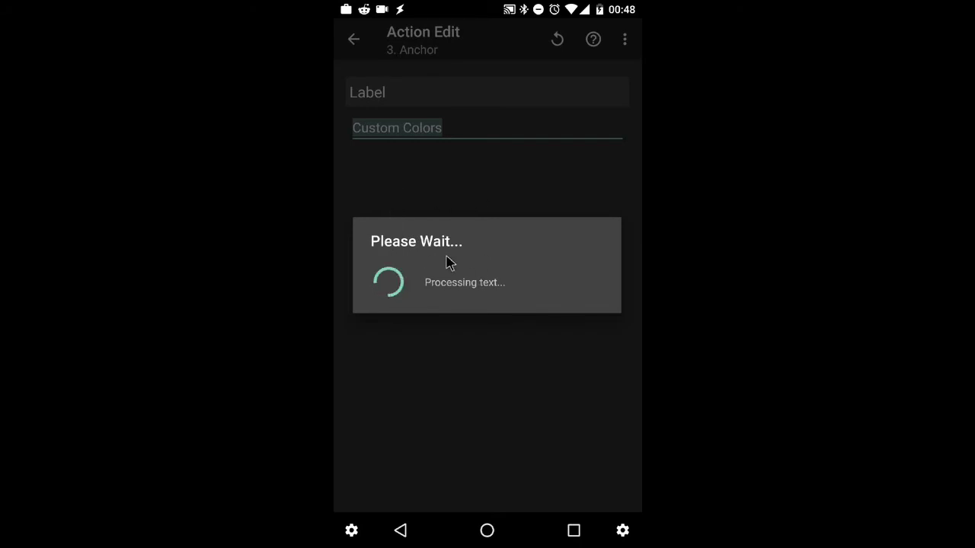
Apply the #FF5722 colour to Custom Colors in anchor 3's label and save it
click(460, 137)
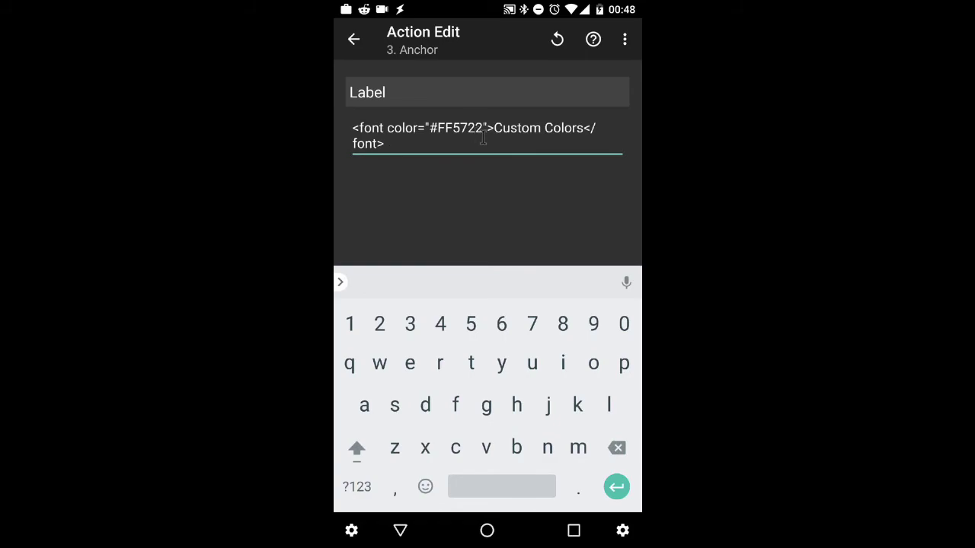
click(354, 39)
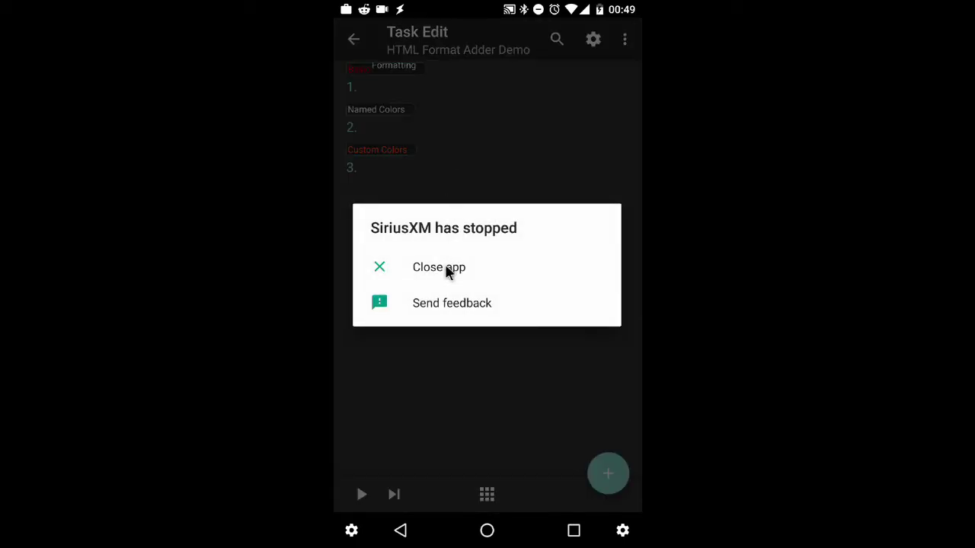
Close the SiriusXM crash dialog covering the HTML Format Adder Demo task
click(447, 266)
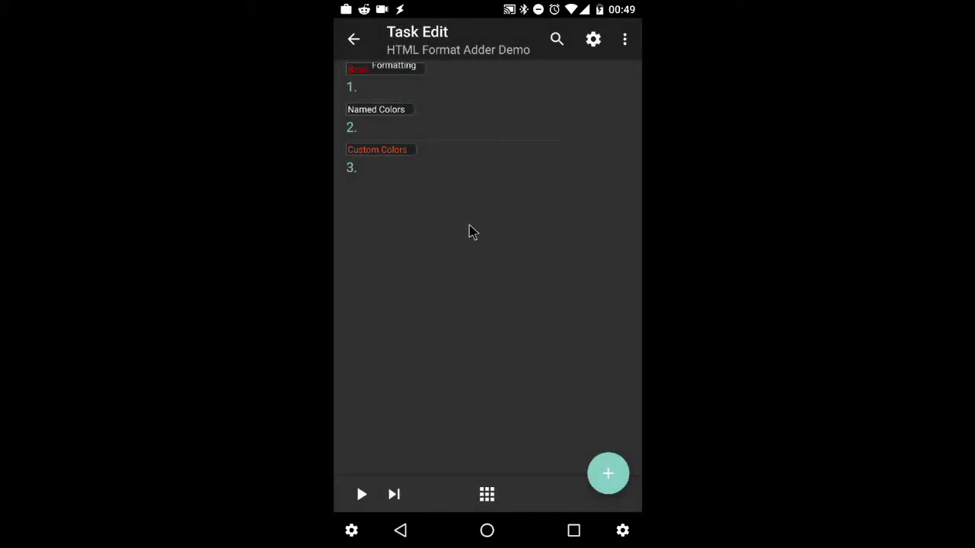